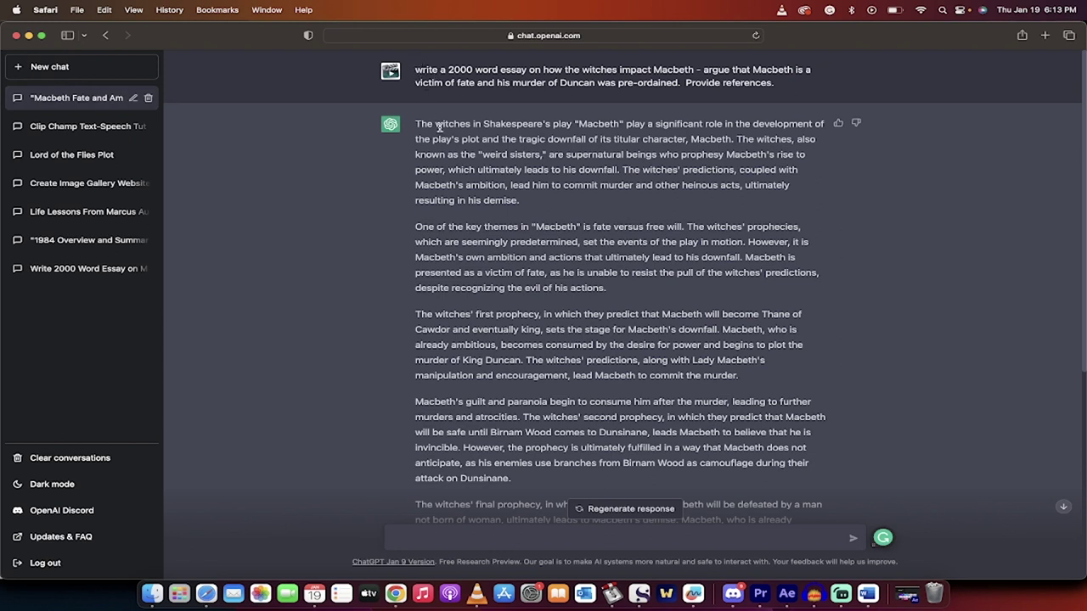
Step: Ask ChatGPT to "write a 500 word essay on macbeth" in the current chat
type("write a 500 word essay on macbet")
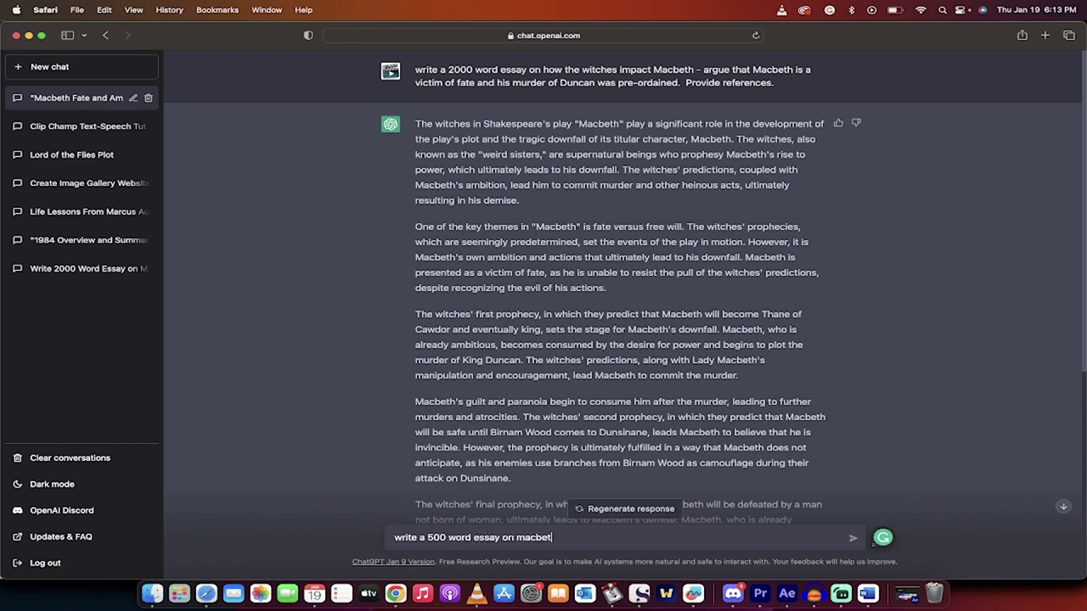
type("h")
key("Return")
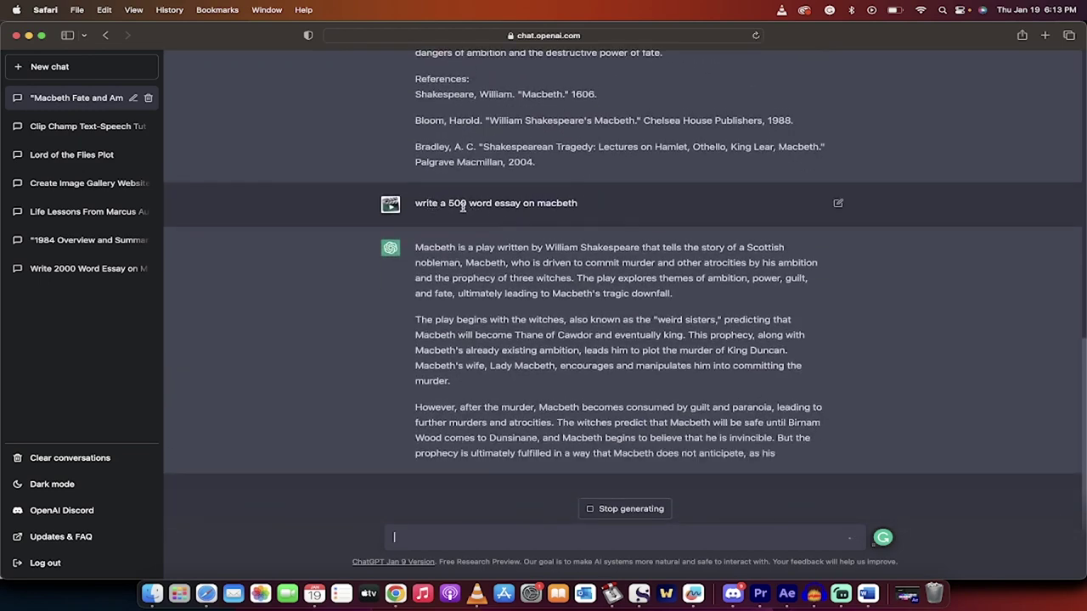
Step: Review the earlier 2000-word essay prompt and highlight the references listed at the end of its answer
scroll(426, 200, "up", 20)
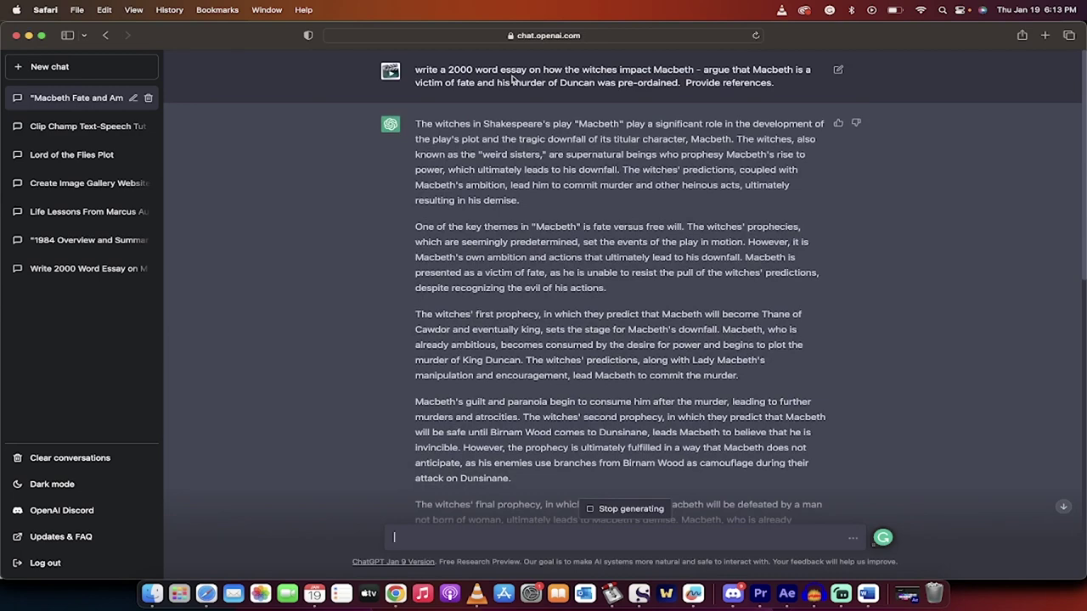
scroll(511, 79, "down", 5)
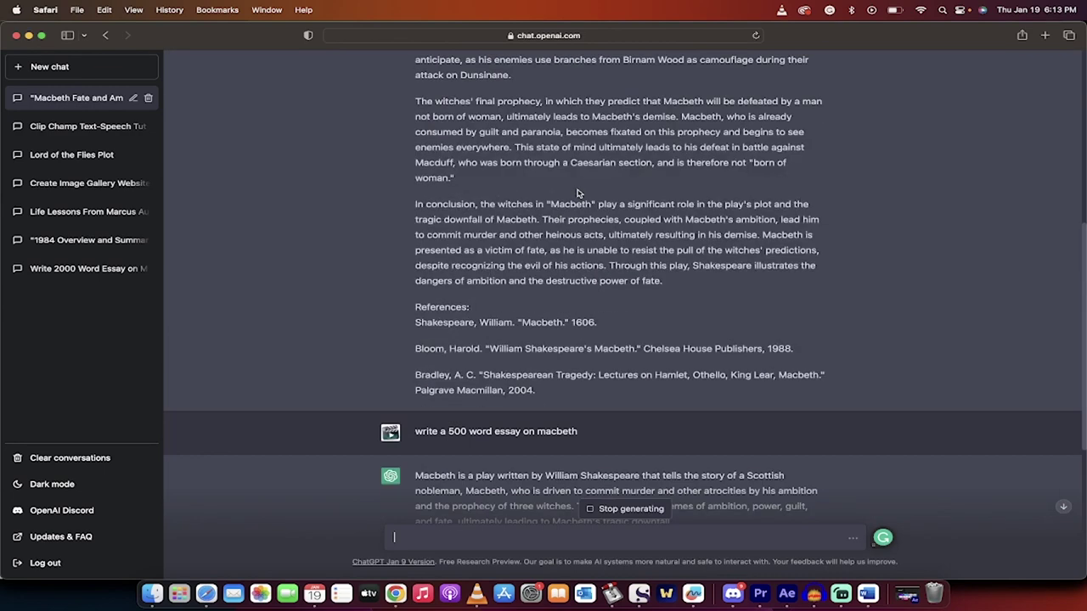
left_click_drag(416, 307, 546, 386)
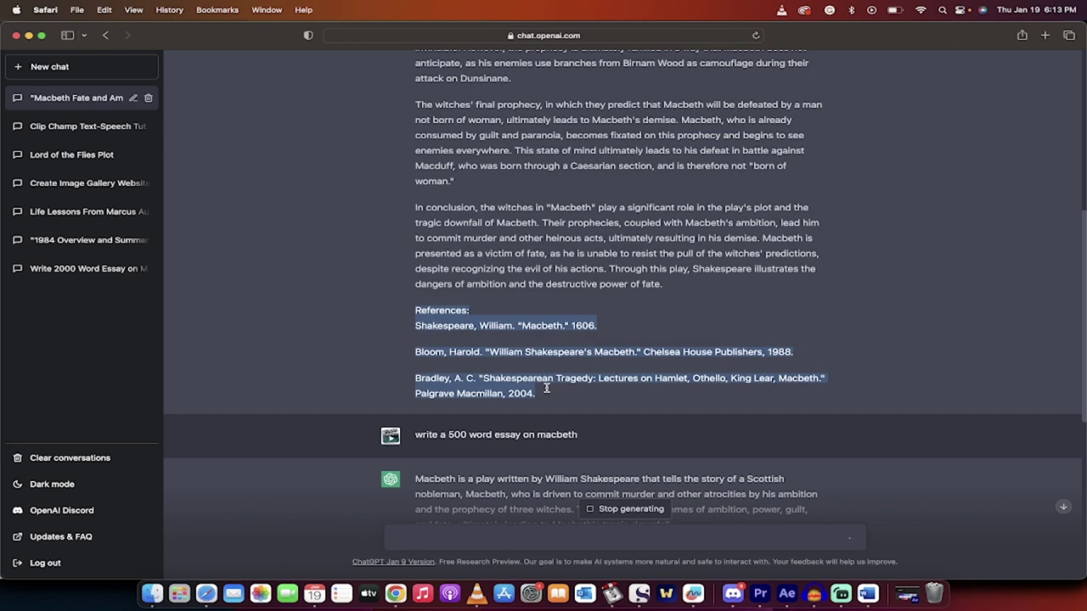
Step: Send the follow-up prompt "provide further ideas for references I can review"
scroll(509, 458, "down", 5)
left_click(463, 531)
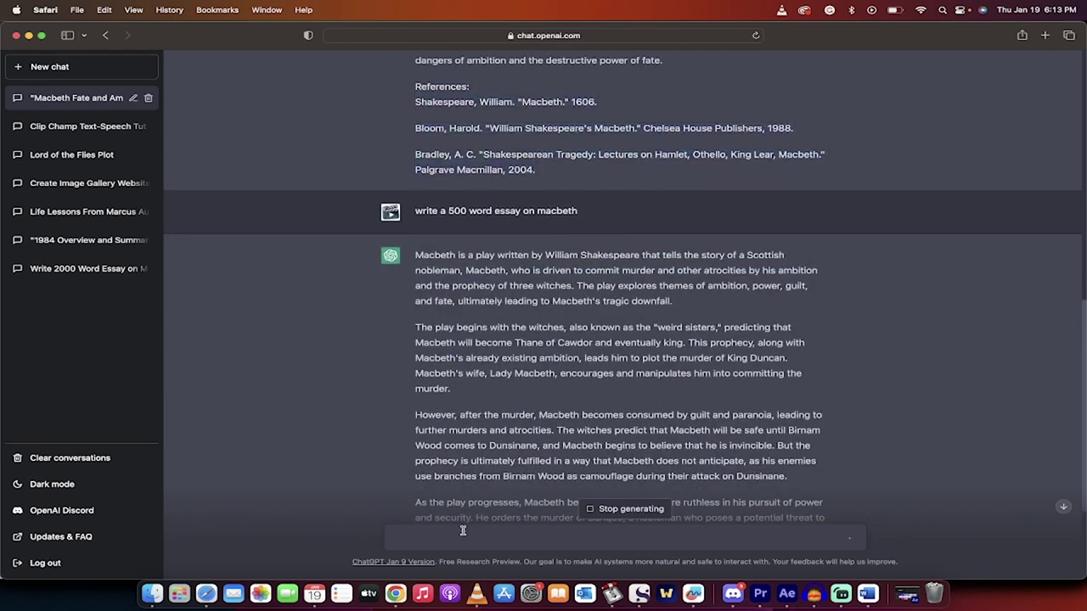
type("provi")
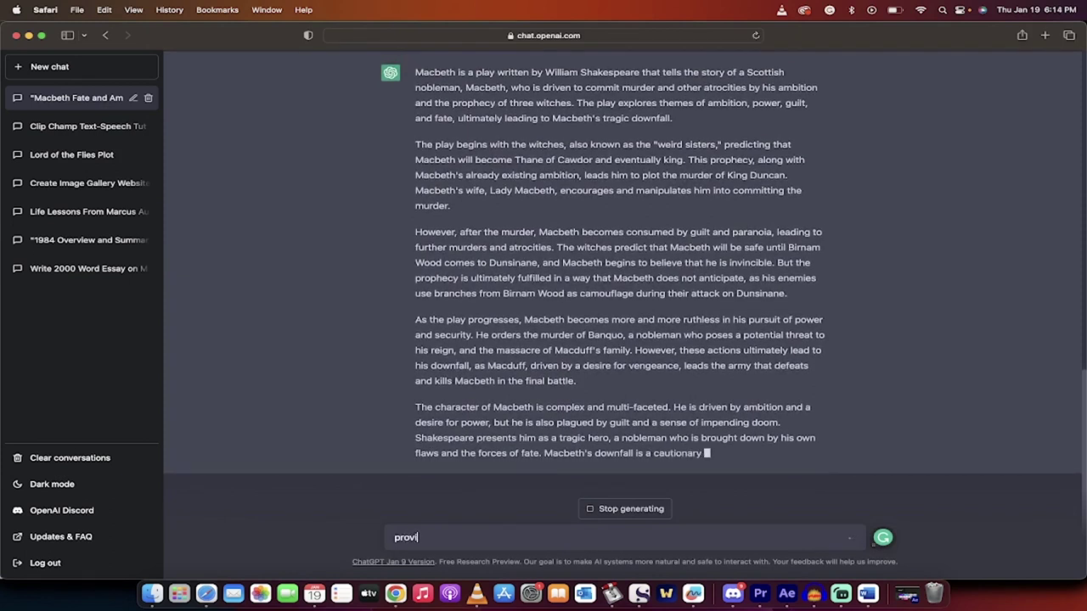
type("de further ide")
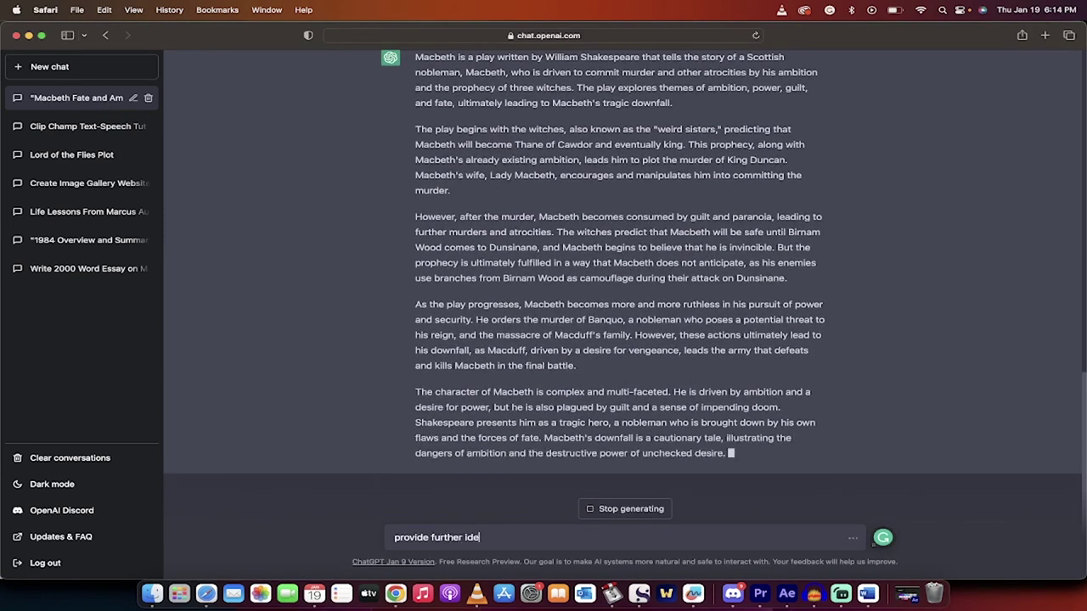
type("as for references I ca")
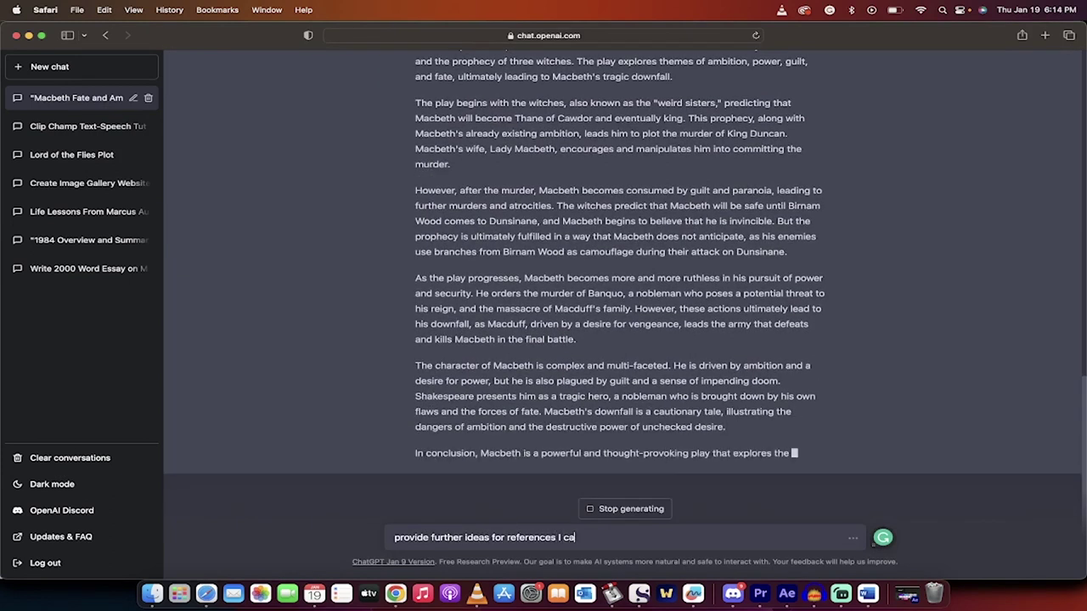
type("n review")
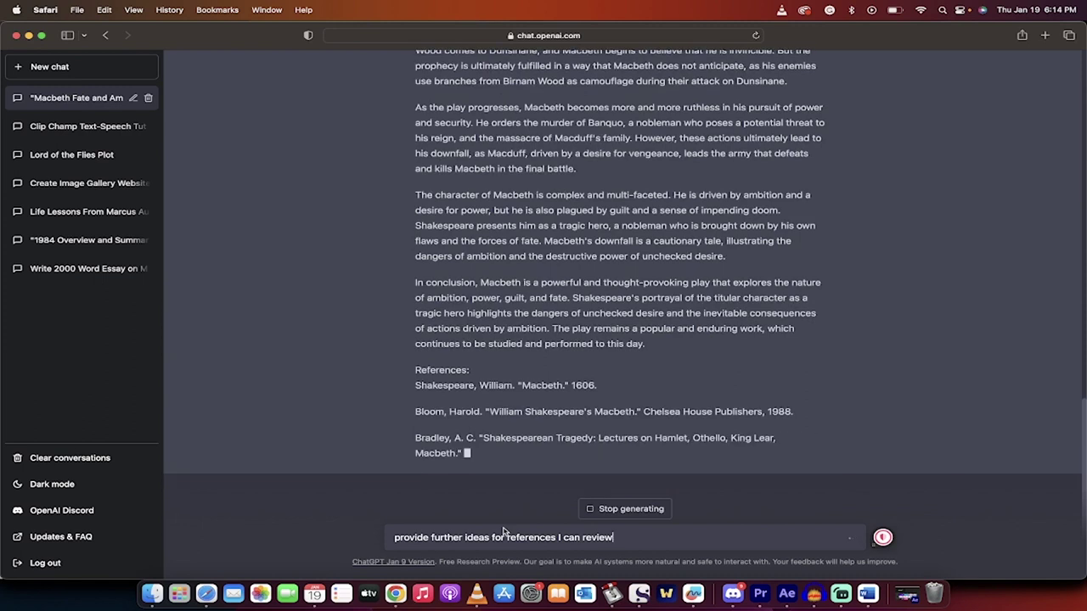
key("Return")
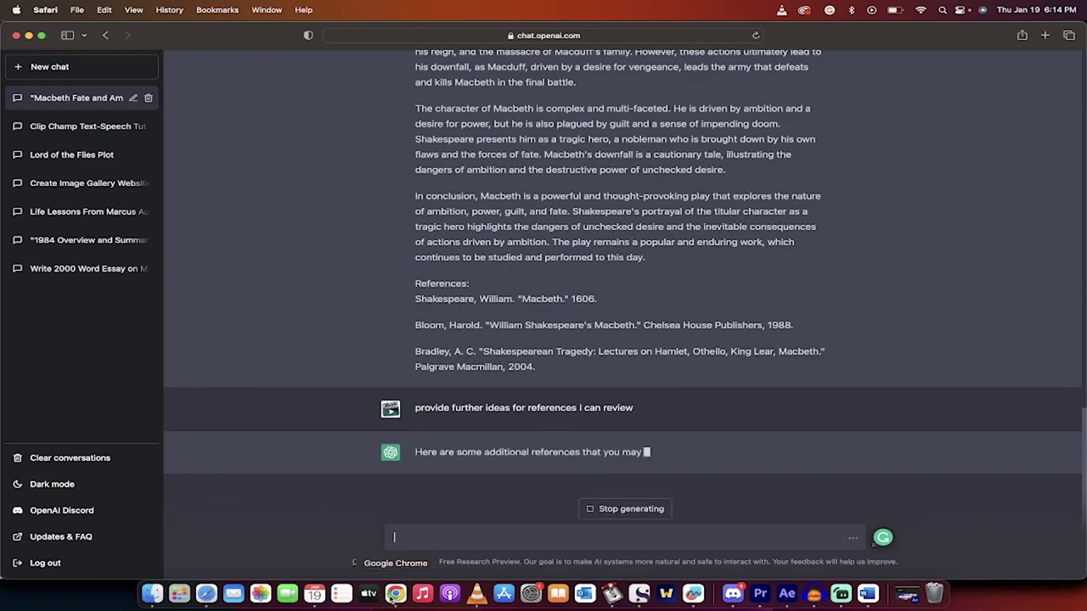
Step: Switch to Chrome and review the prompt, 1000-word Macbeth essay and references in the open chat
left_click(394, 593)
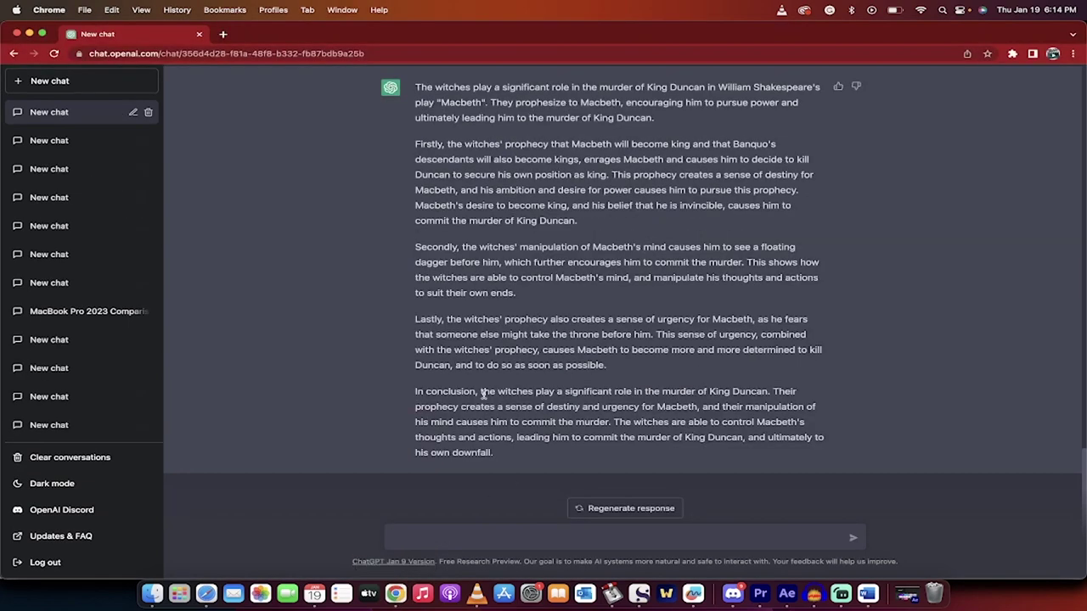
scroll(482, 394, "up", 15)
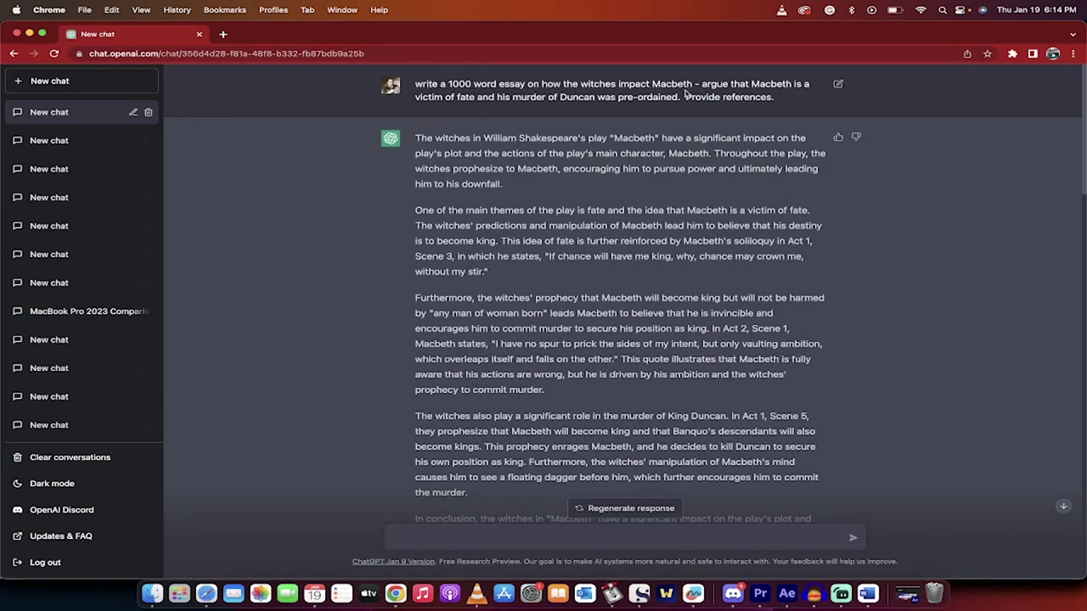
scroll(689, 195, "down", 7)
scroll(465, 263, "down", 3)
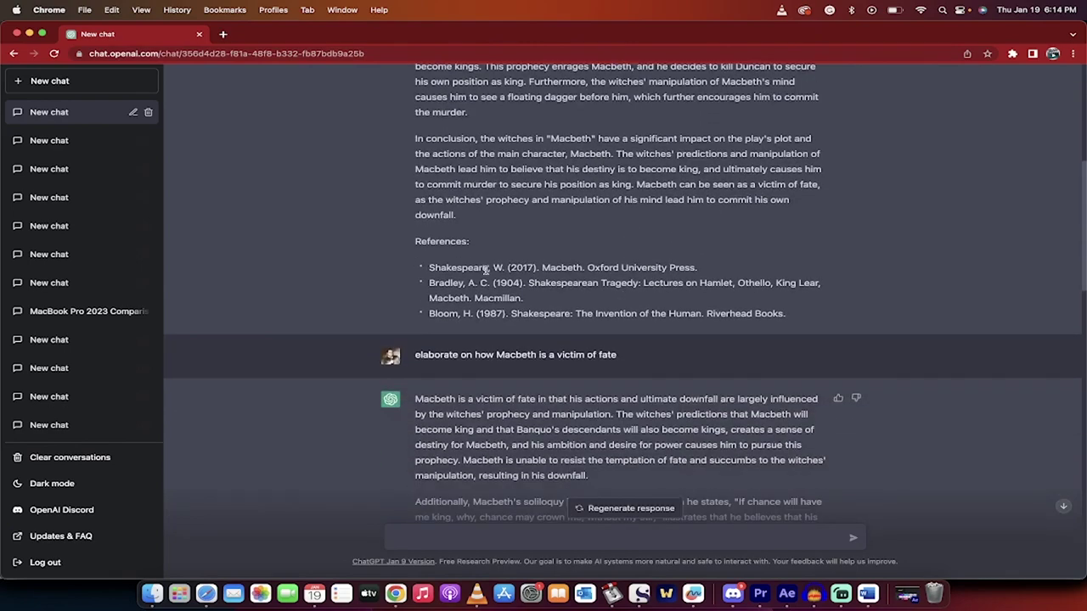
scroll(467, 263, "down", 4)
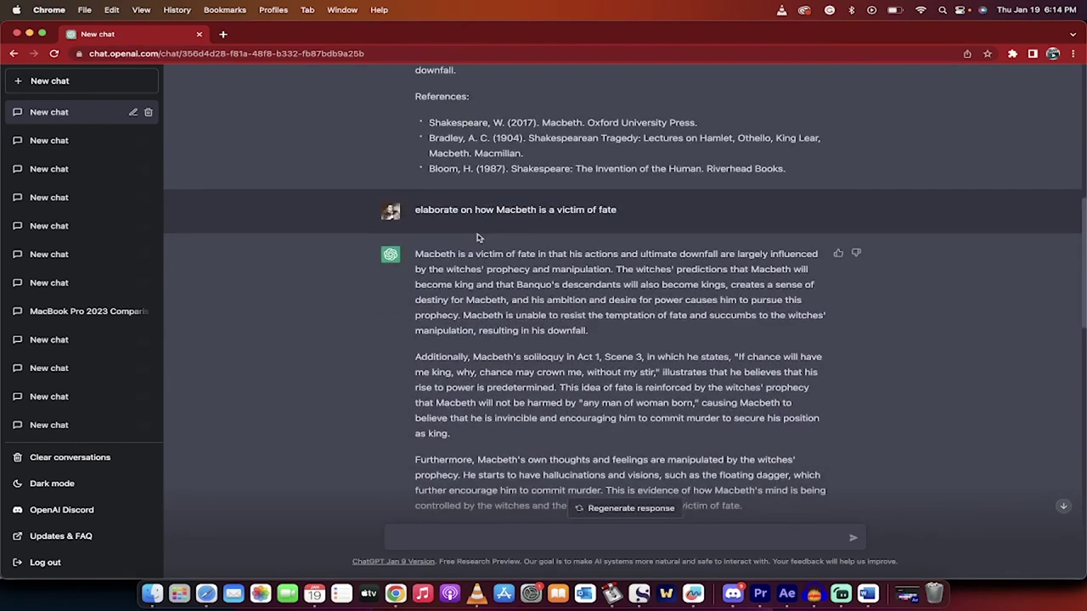
scroll(475, 245, "up", 6)
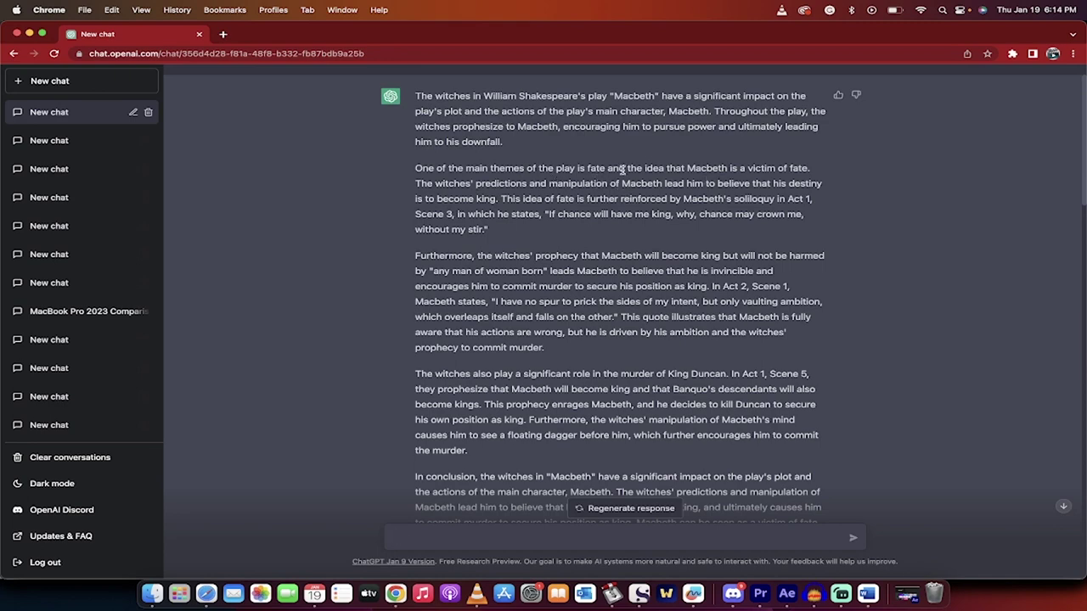
scroll(636, 188, "down", 2)
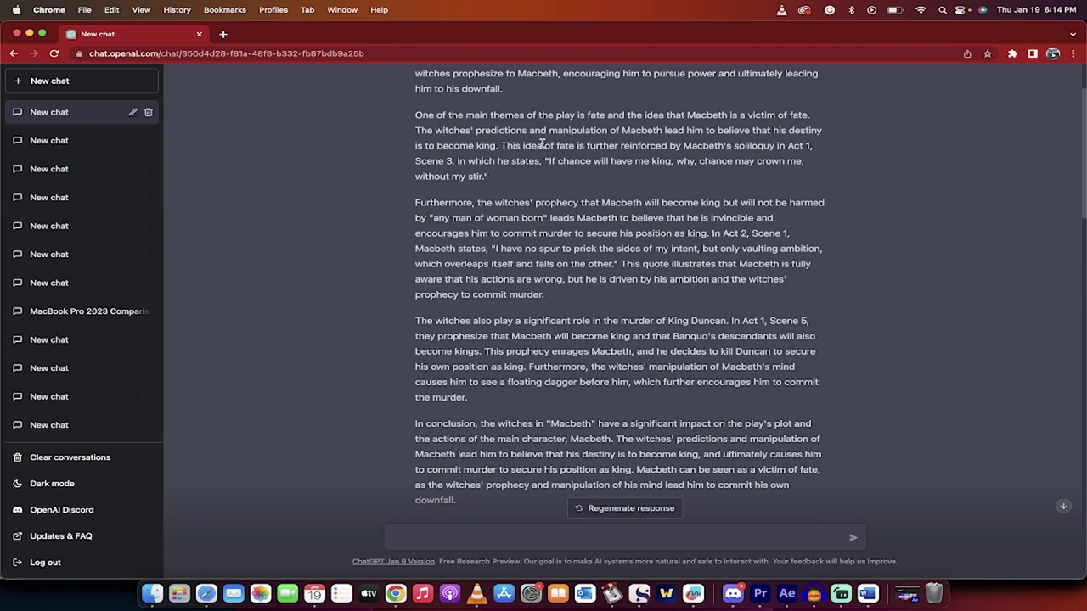
Step: Read the follow-up answer elaborating on how Macbeth is a victim of fate
scroll(617, 253, "down", 10)
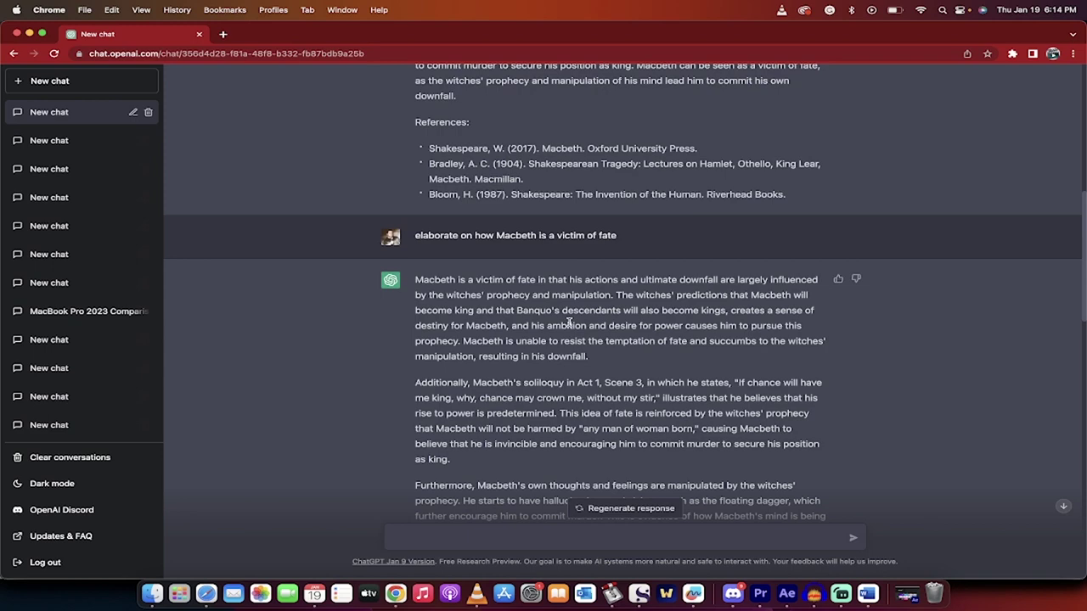
scroll(569, 323, "down", 6)
scroll(475, 204, "up", 2)
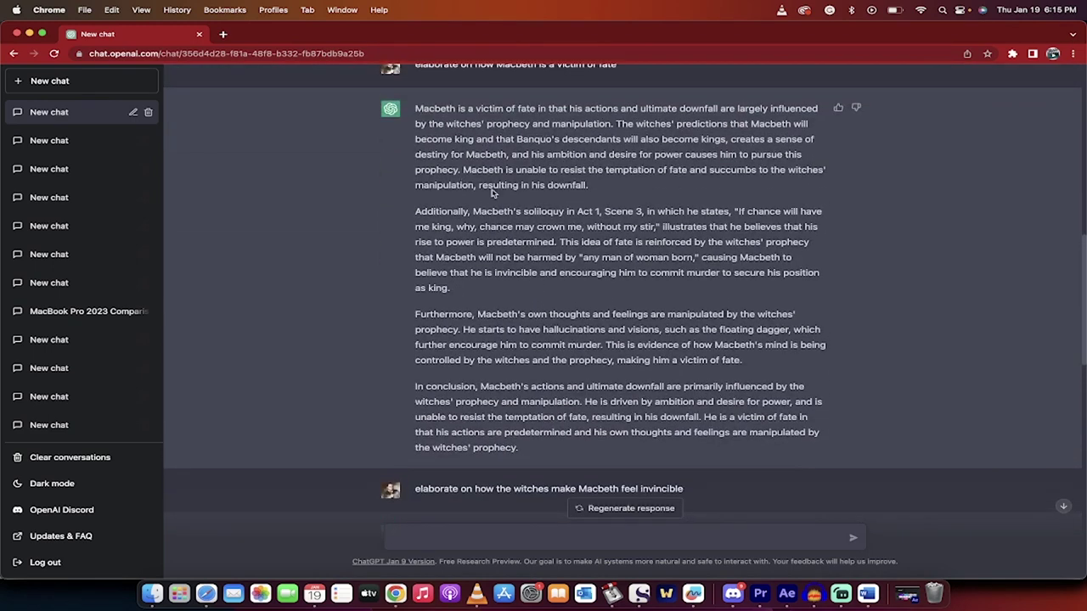
scroll(556, 369, "down", 1)
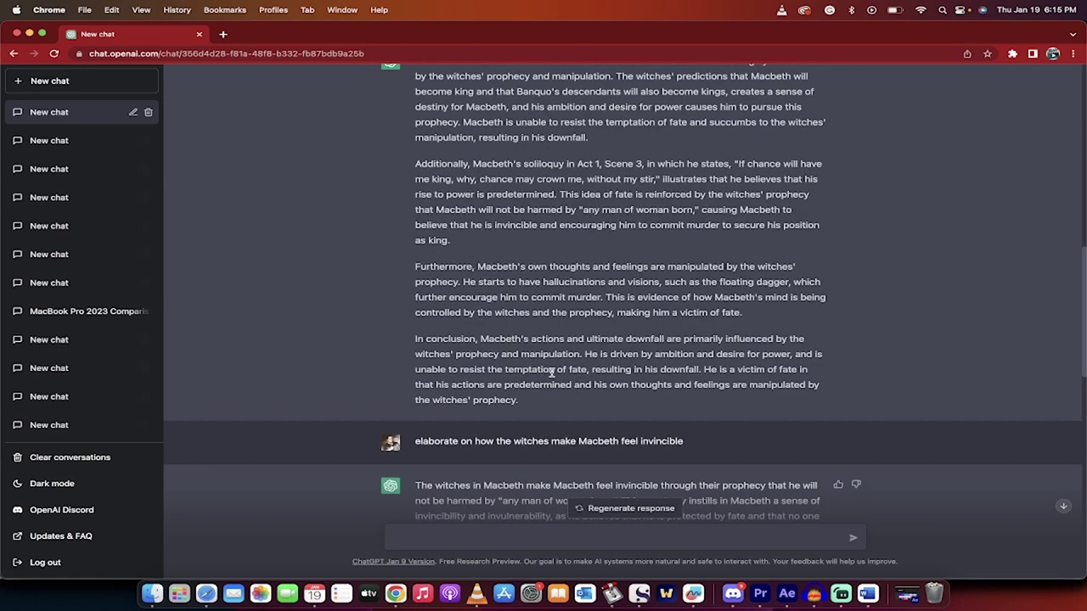
Step: Compare the essay's "Furthermore" paragraph on Macbeth's invincibility with the follow-up answer on how the witches make him feel invincible
scroll(551, 372, "up", 15)
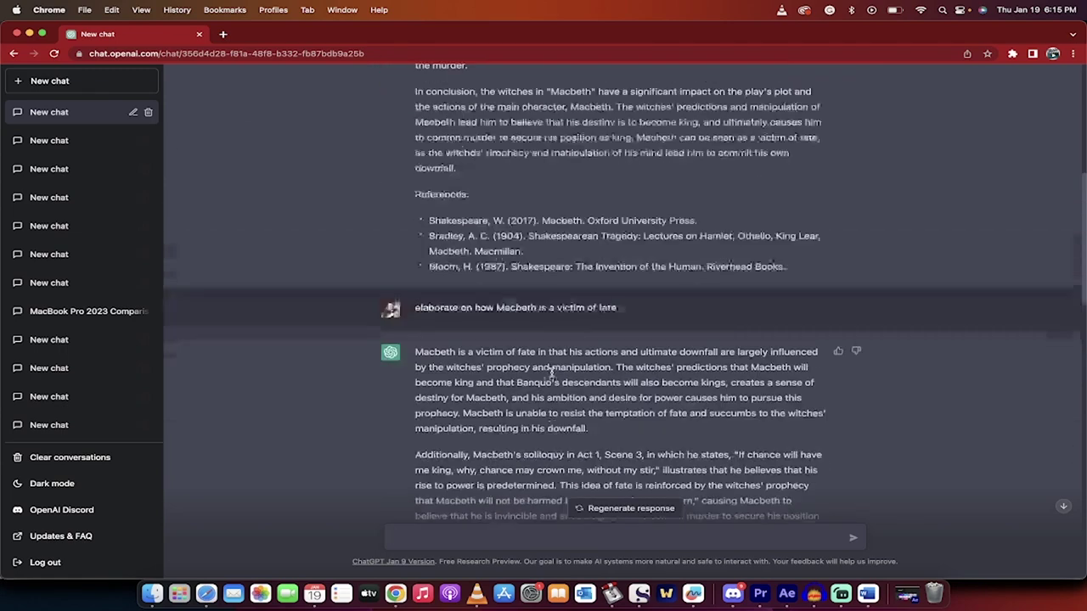
scroll(552, 371, "down", 2)
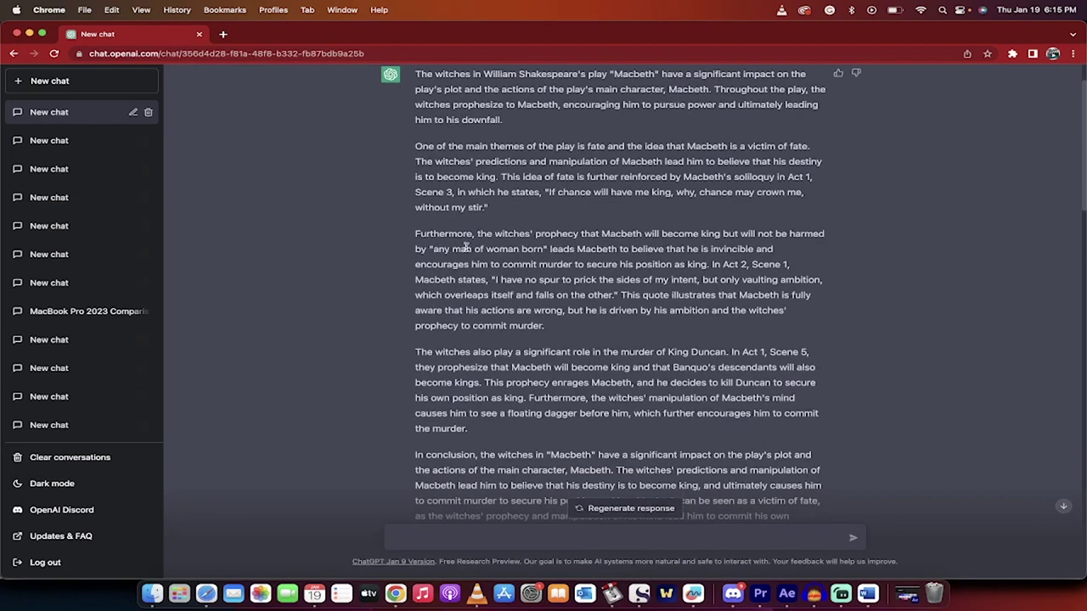
left_click_drag(415, 236, 546, 325)
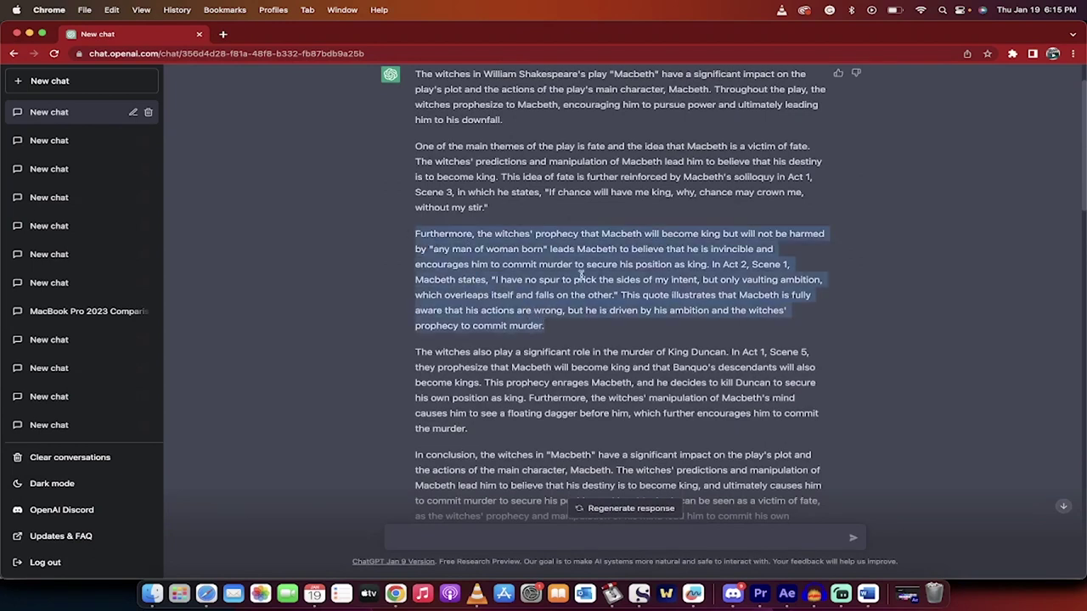
left_click(581, 275)
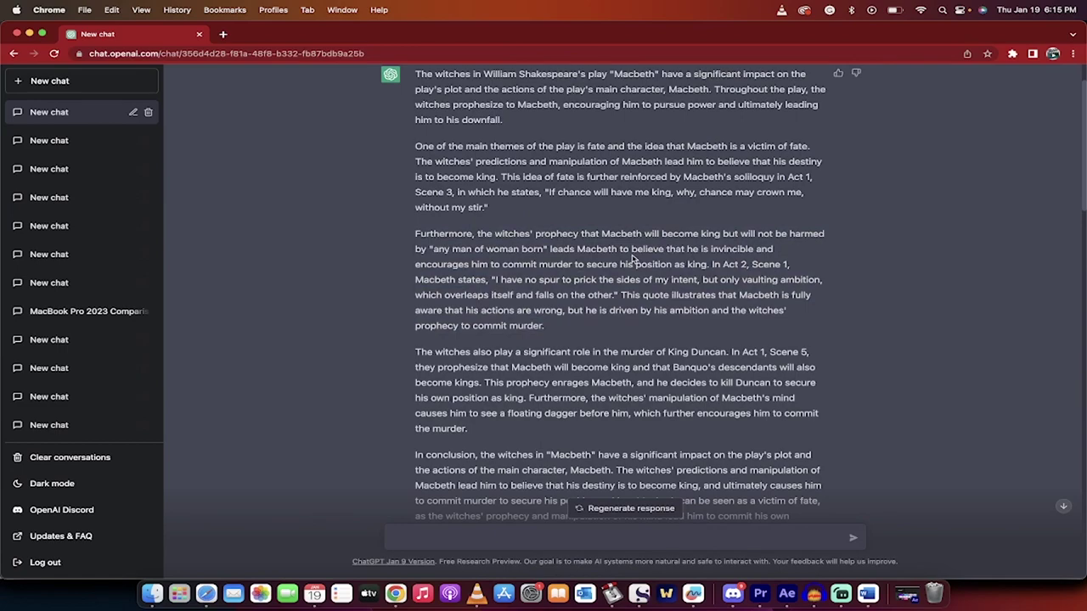
scroll(633, 259, "down", 15)
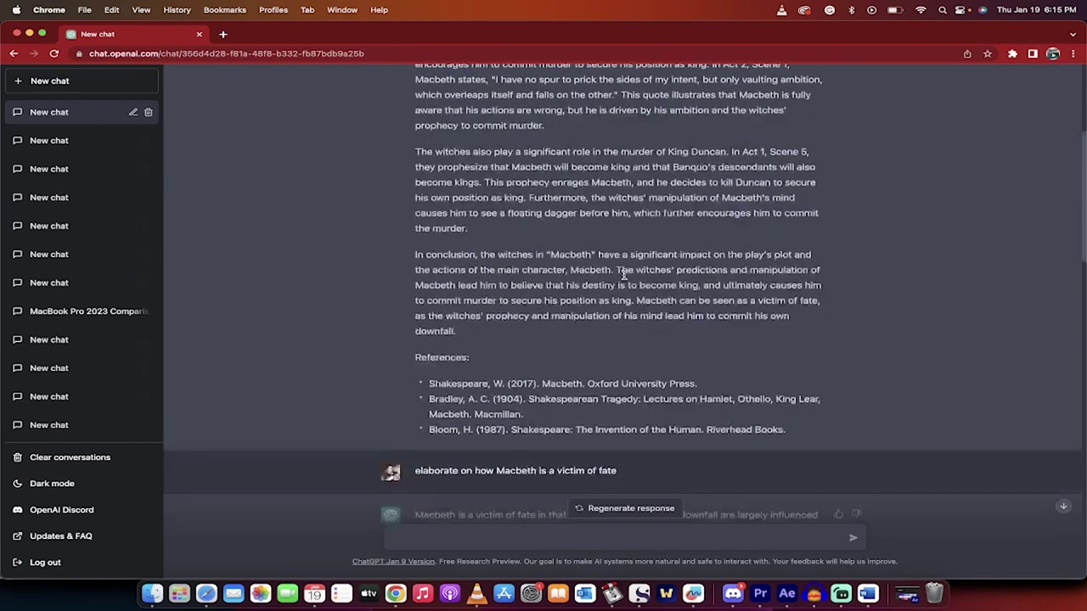
scroll(625, 279, "down", 3)
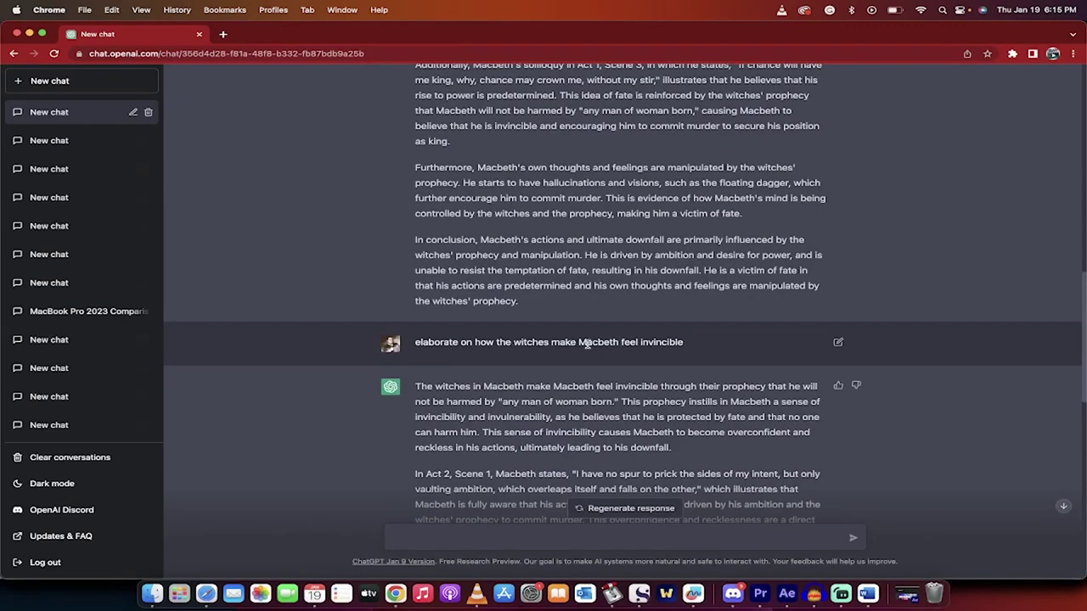
scroll(643, 348, "down", 2)
scroll(644, 395, "down", 4)
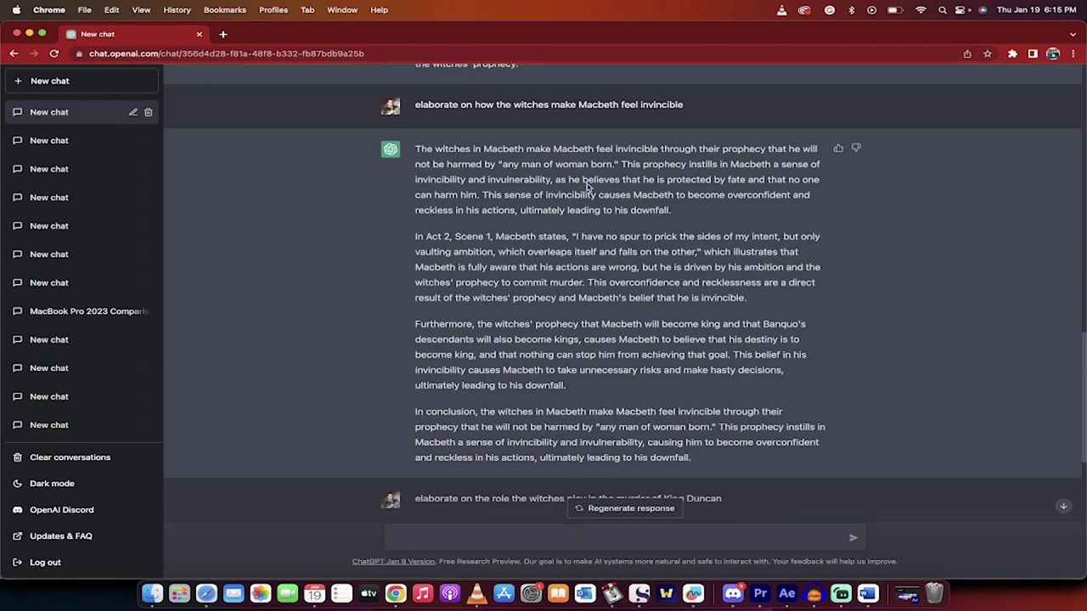
scroll(611, 163, "down", 2)
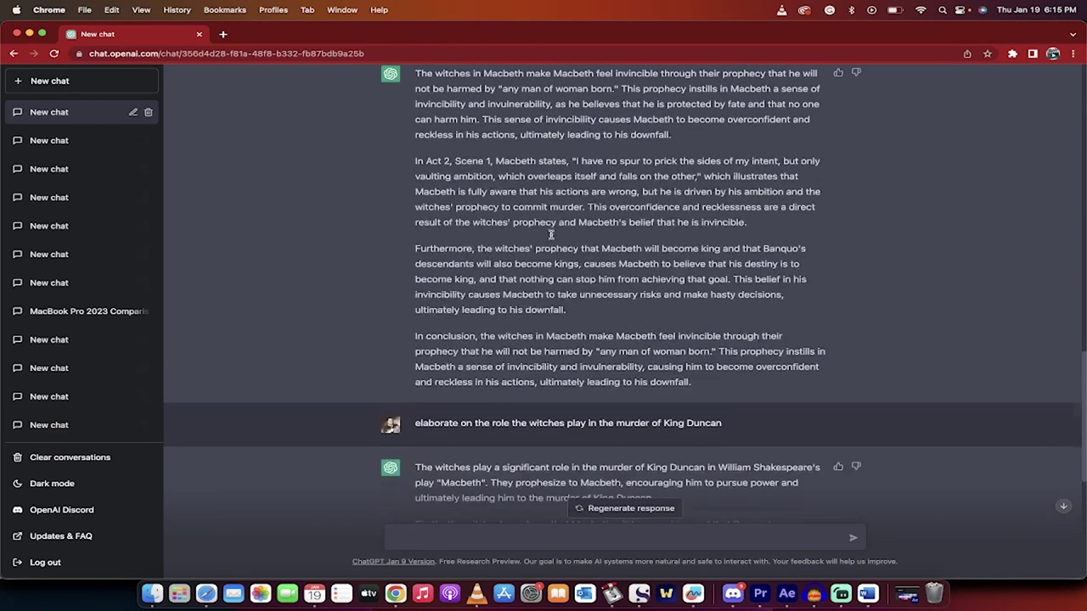
scroll(552, 165, "up", 1)
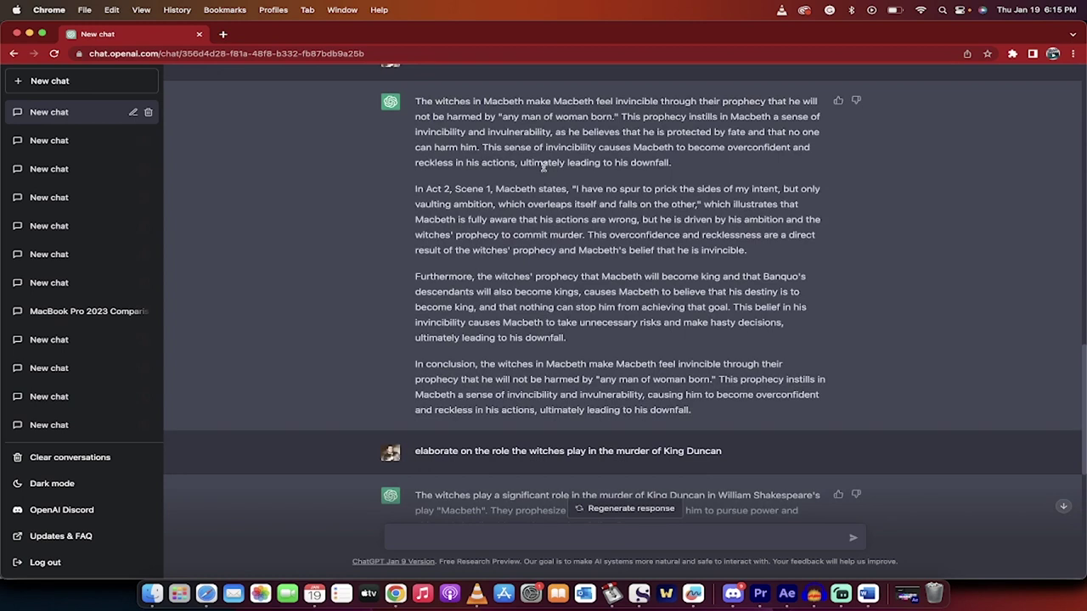
Step: Compare the essay's paragraph on King Duncan's murder with the follow-up answer elaborating on the witches' role in it
scroll(588, 191, "down", 1)
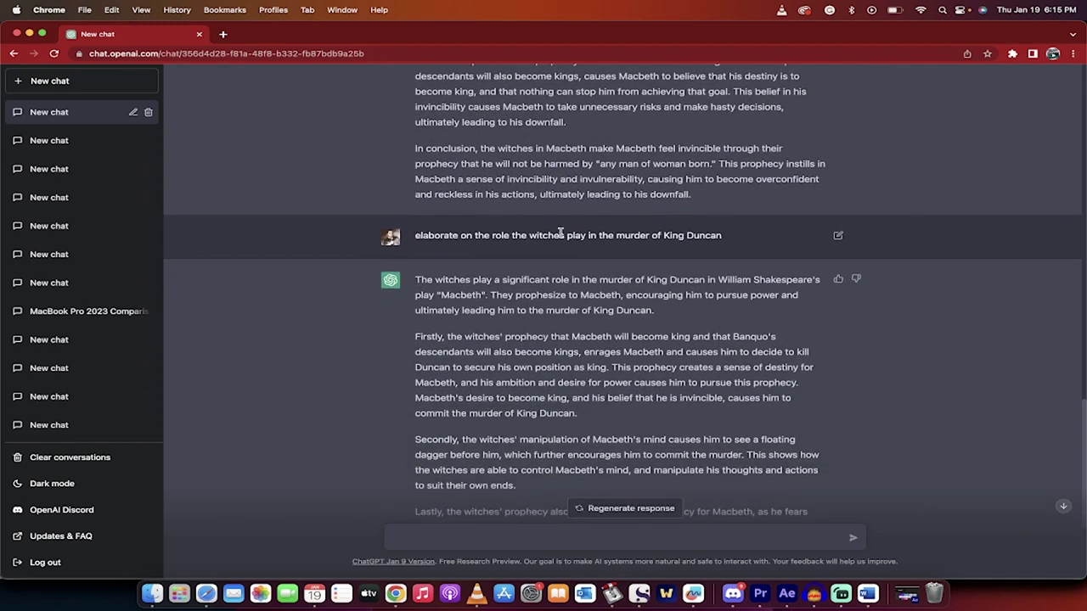
scroll(646, 291, "up", 10)
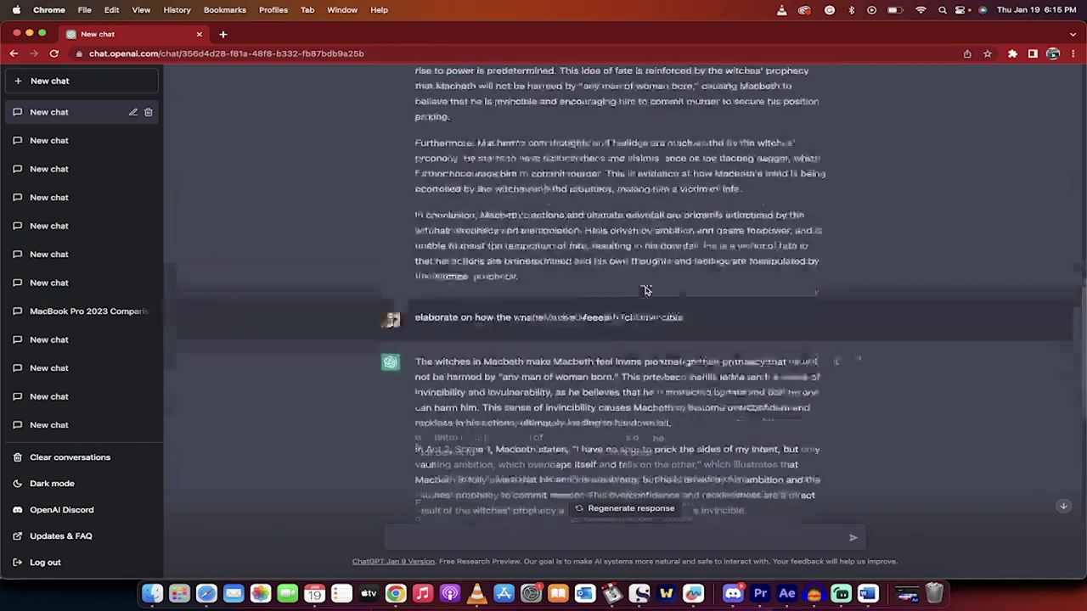
scroll(646, 291, "up", 5)
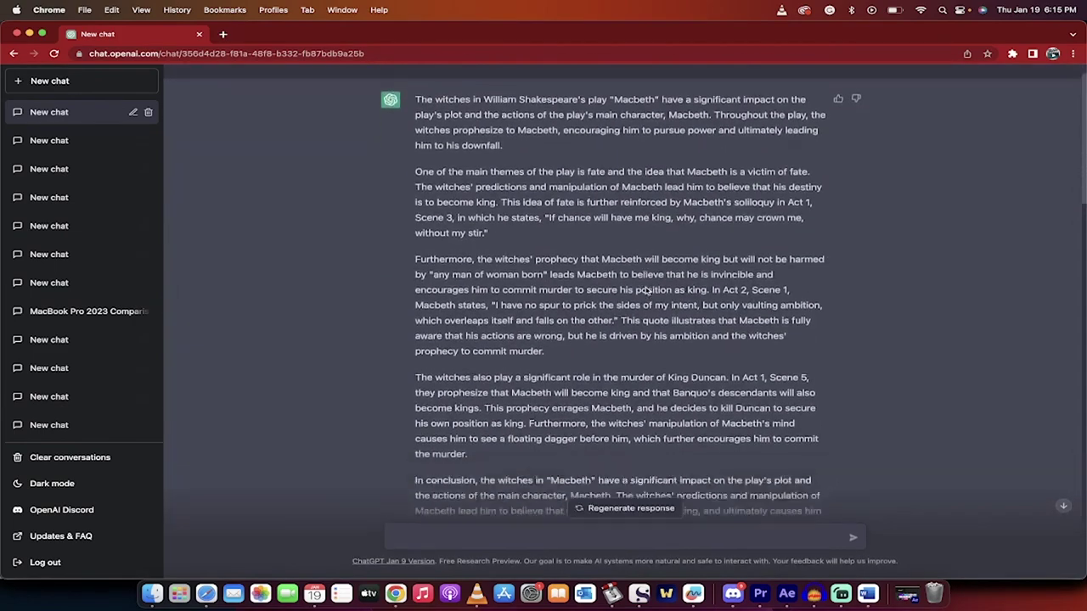
scroll(647, 289, "down", 4)
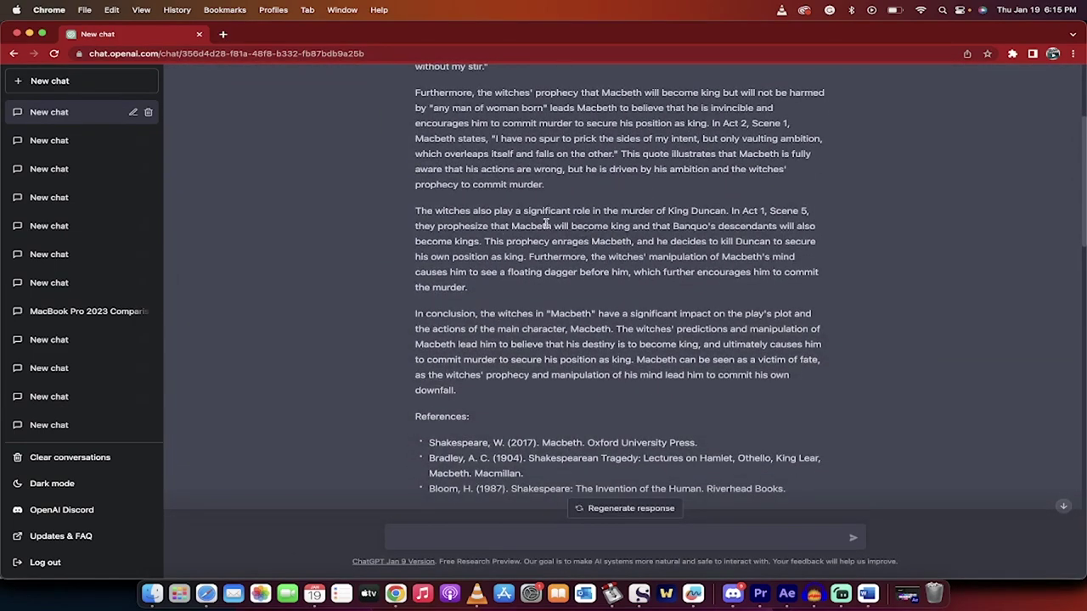
left_click_drag(415, 211, 467, 274)
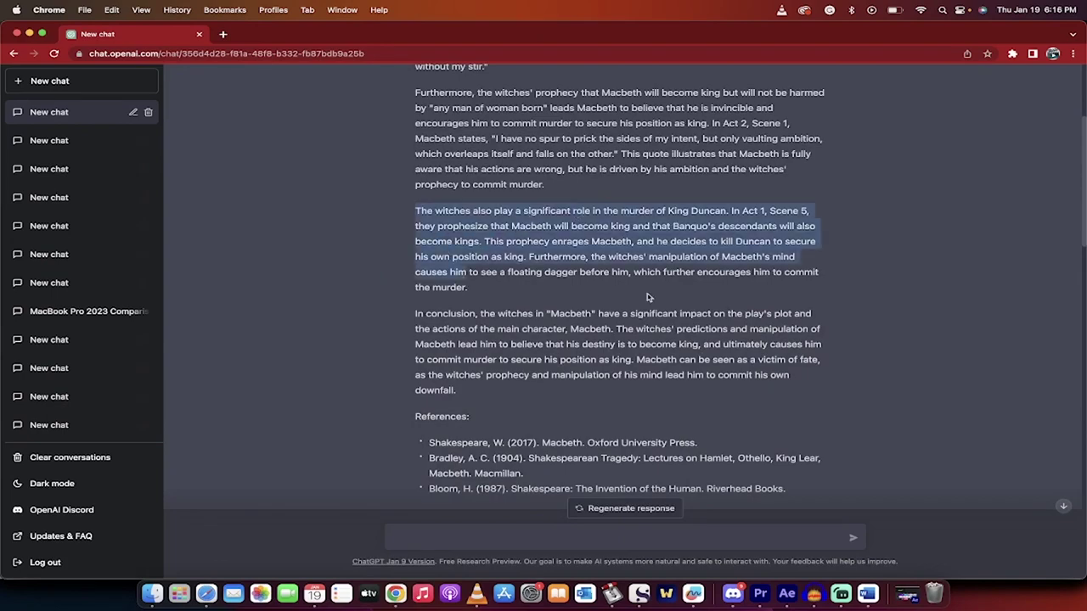
scroll(647, 297, "down", 20)
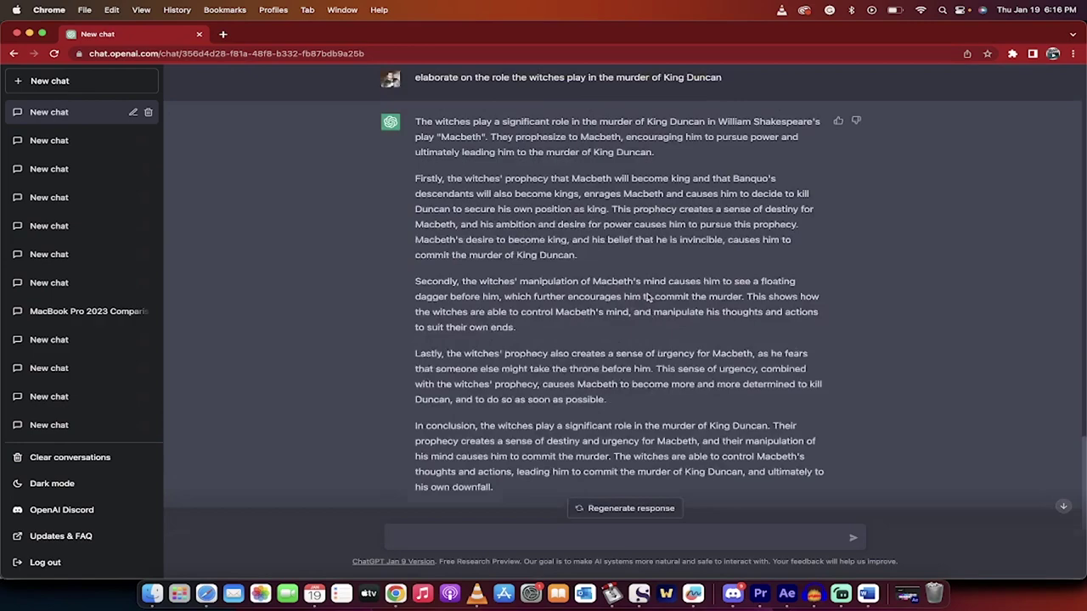
scroll(647, 297, "down", 2)
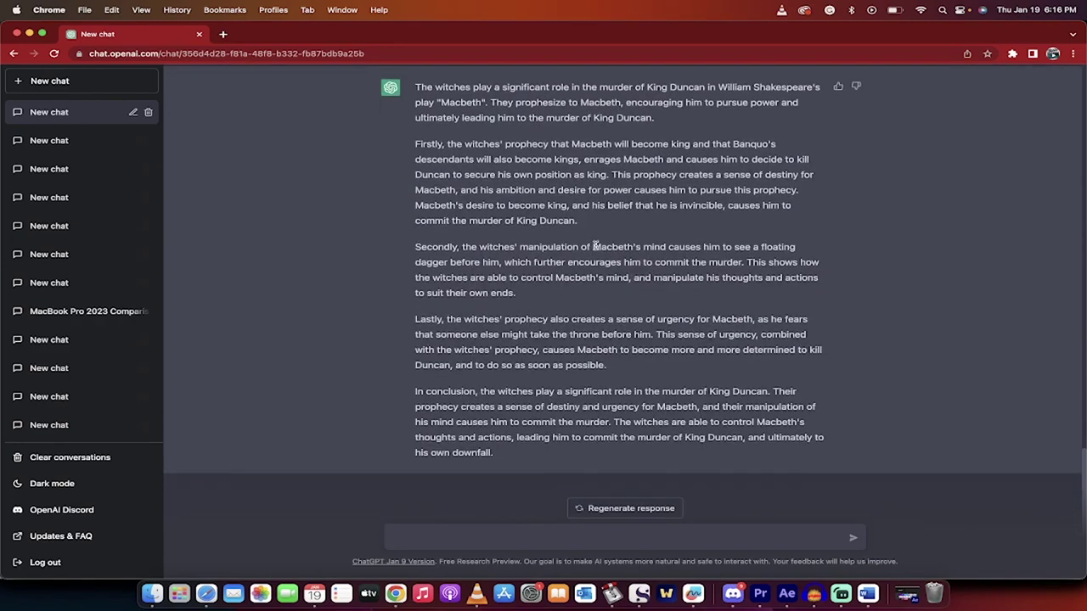
Step: Switch to Word and look through the Macbeth essay in Document1
left_click(867, 593)
scroll(689, 383, "up", 3)
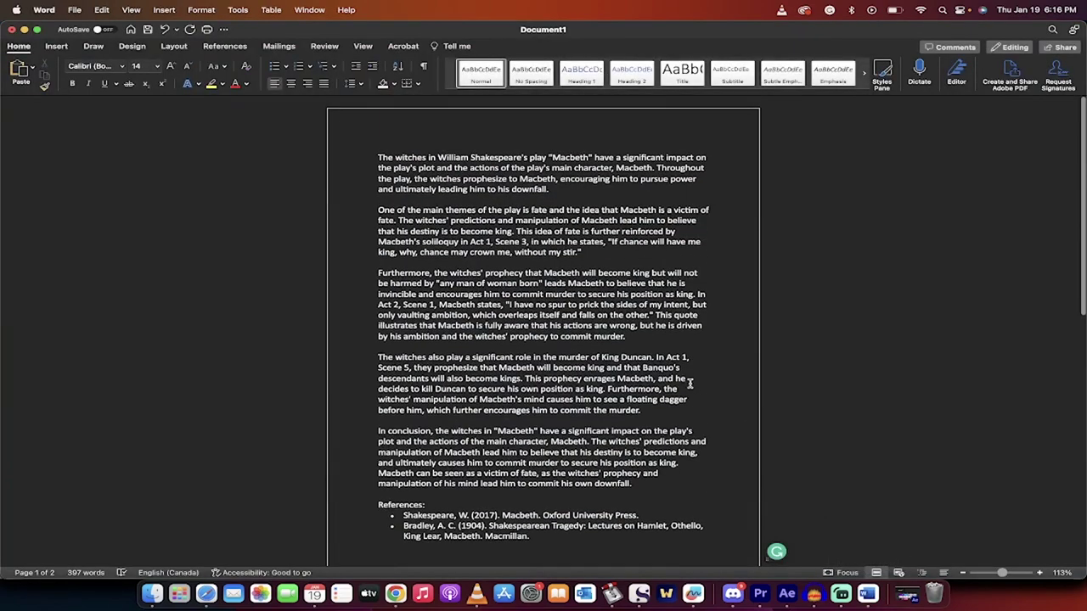
scroll(595, 392, "down", 5)
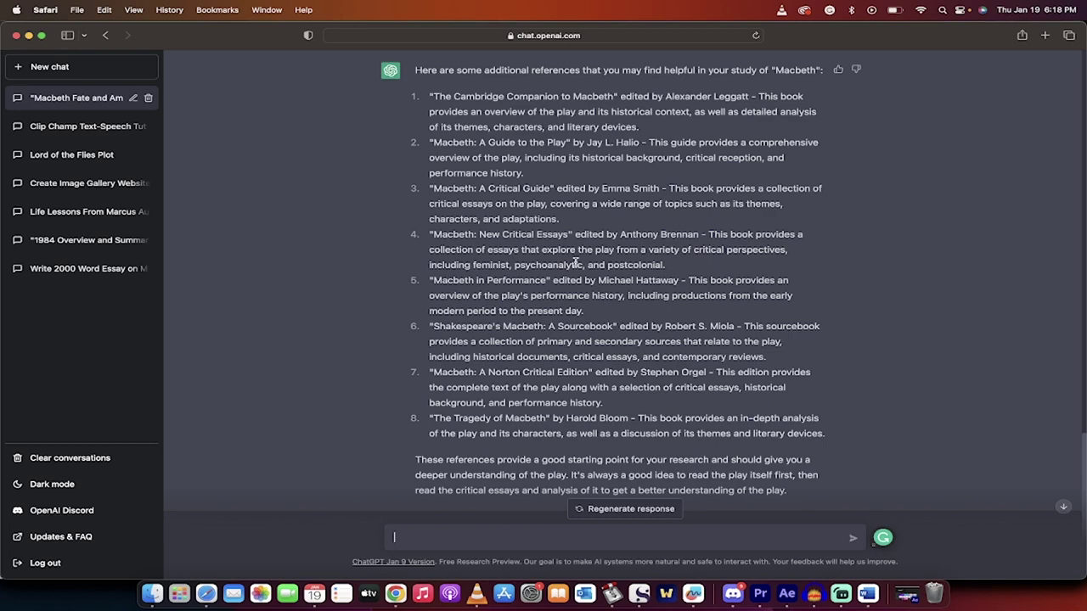
Step: Review the additional Macbeth references suggested by ChatGPT in Safari
scroll(512, 374, "down", 2)
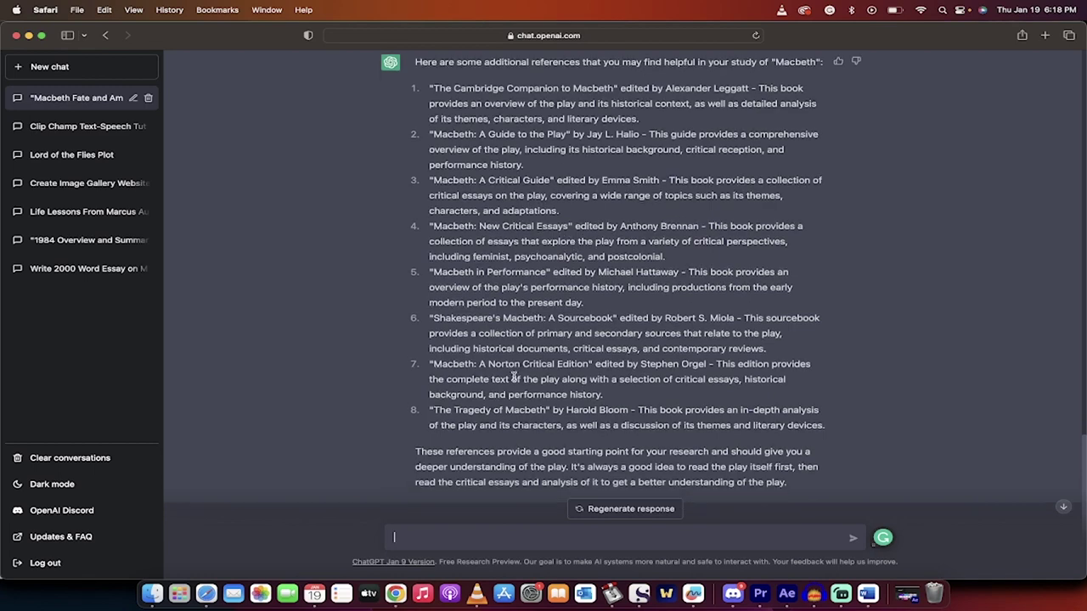